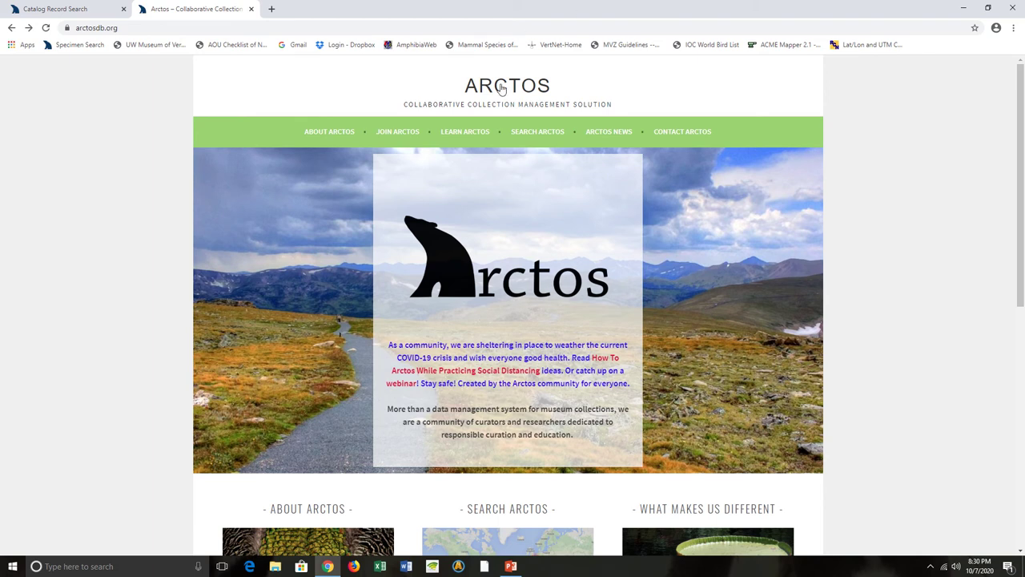
# - Open the Arctos Webinars page and look through the table of webinar dates, titles and recordings
pyautogui.moveTo(460, 138)
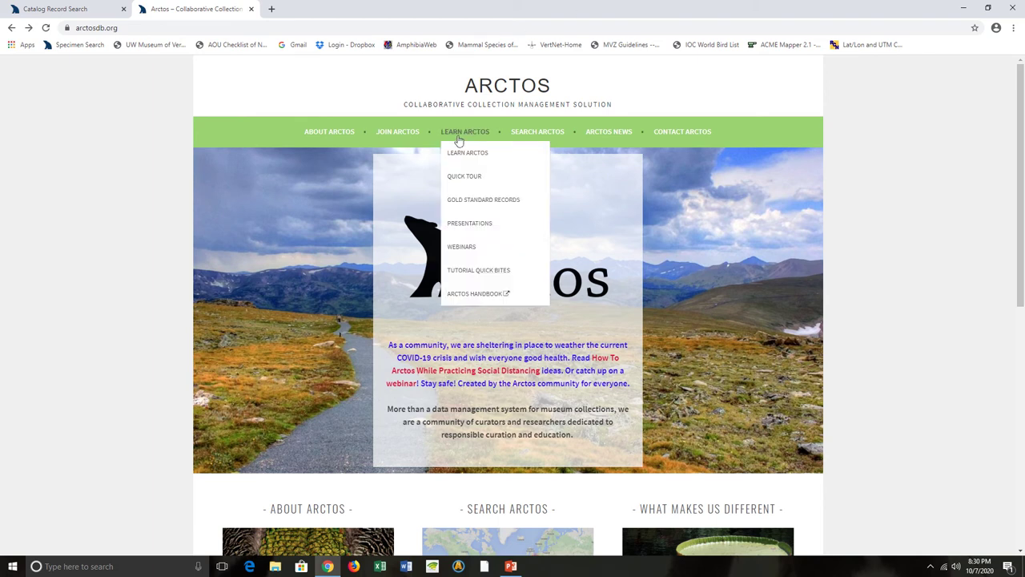
pyautogui.click(467, 255)
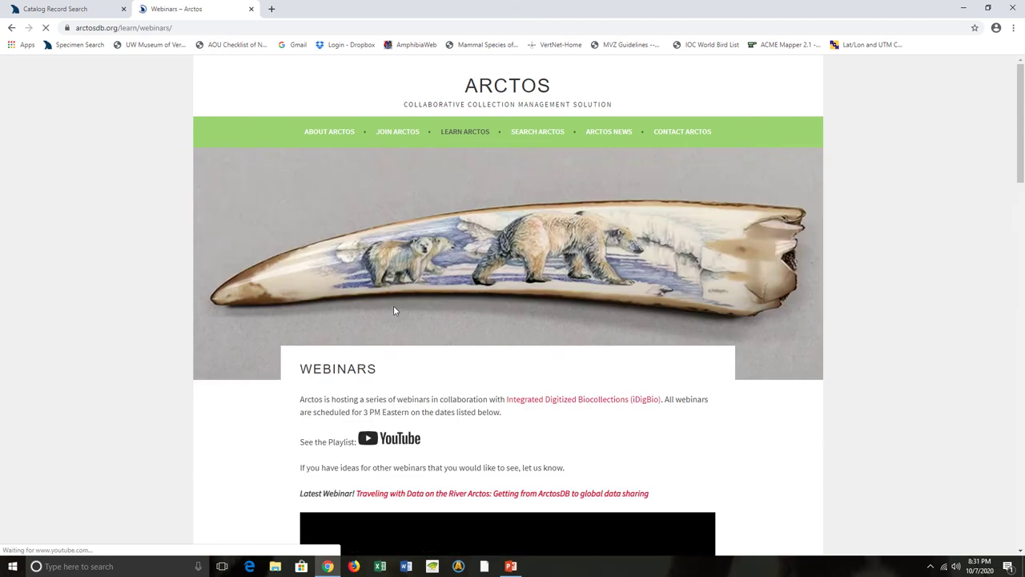
pyautogui.scroll(-3, 380, 320)
pyautogui.scroll(-3, 379, 320)
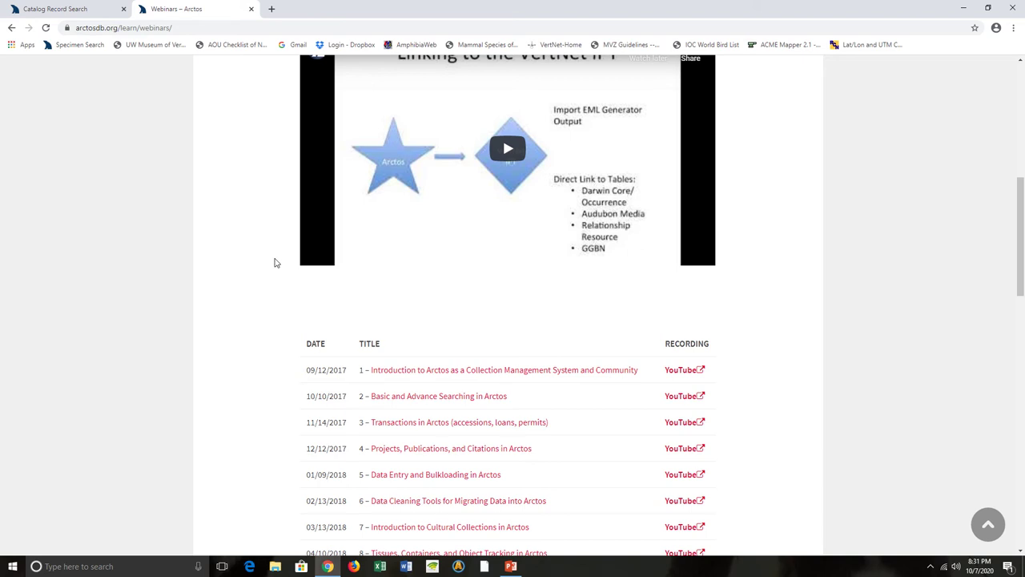
pyautogui.scroll(6, 274, 262)
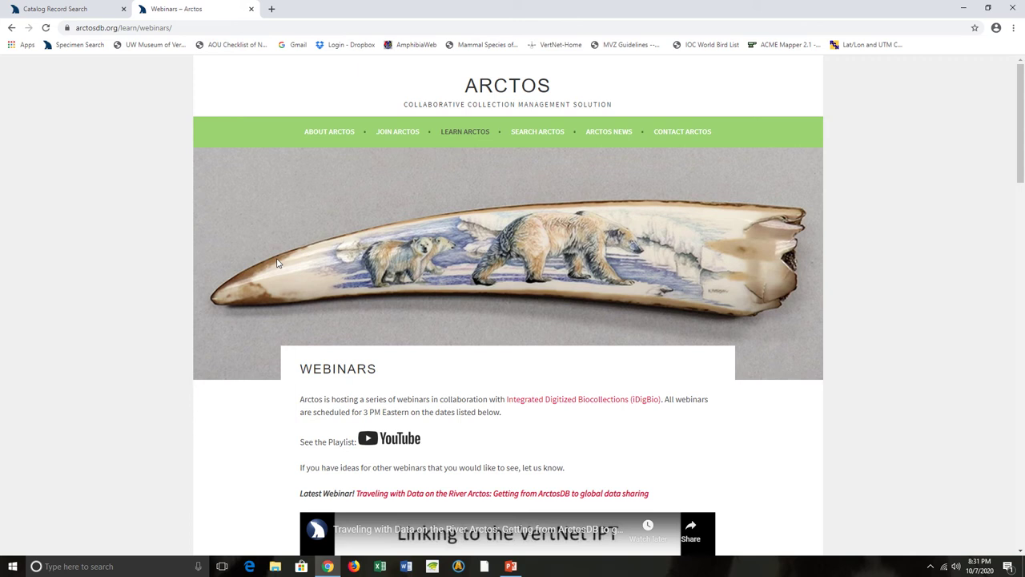
# - Open the Tutorial Quick Bites page and jump to the Agents topic
pyautogui.moveTo(445, 136)
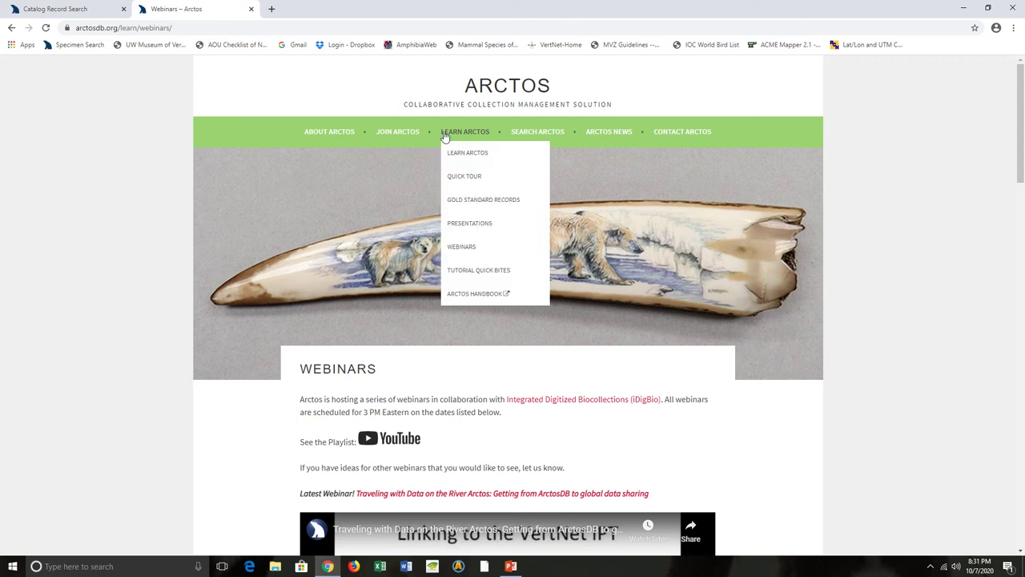
pyautogui.click(491, 274)
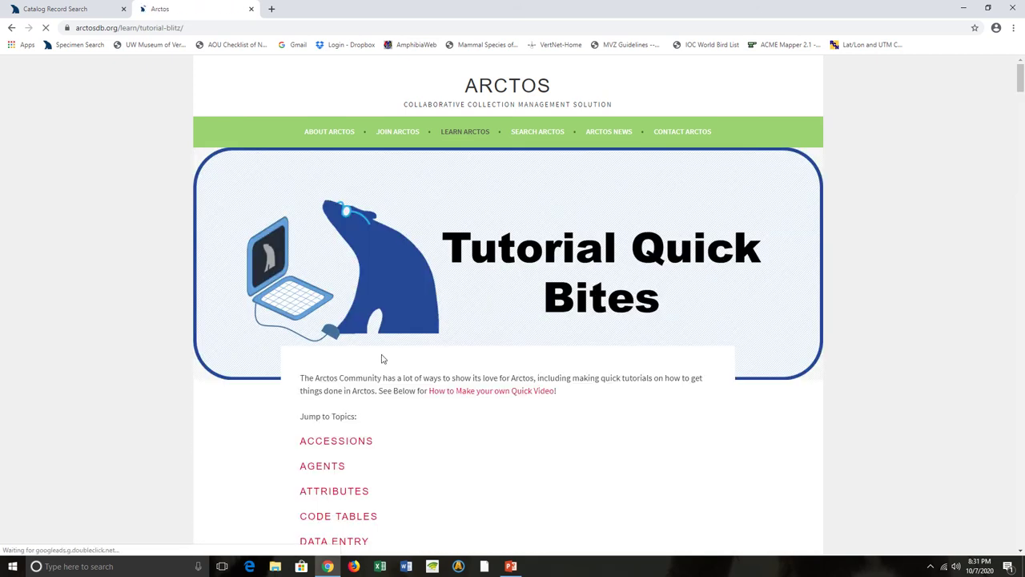
pyautogui.click(317, 466)
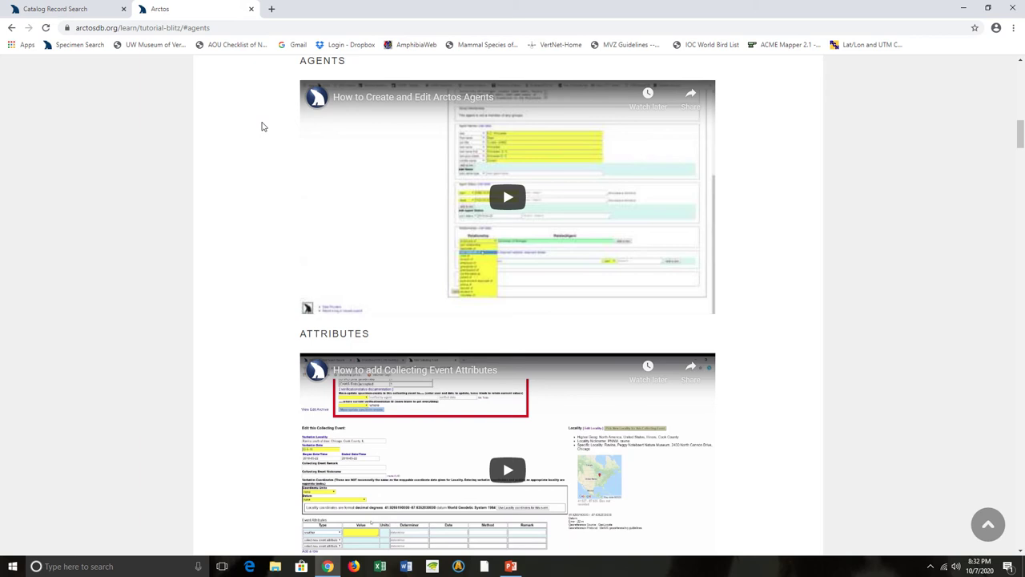
# - On the catalog record search form, examine the additional Date/Collector options and the available agent roles
pyautogui.click(45, 15)
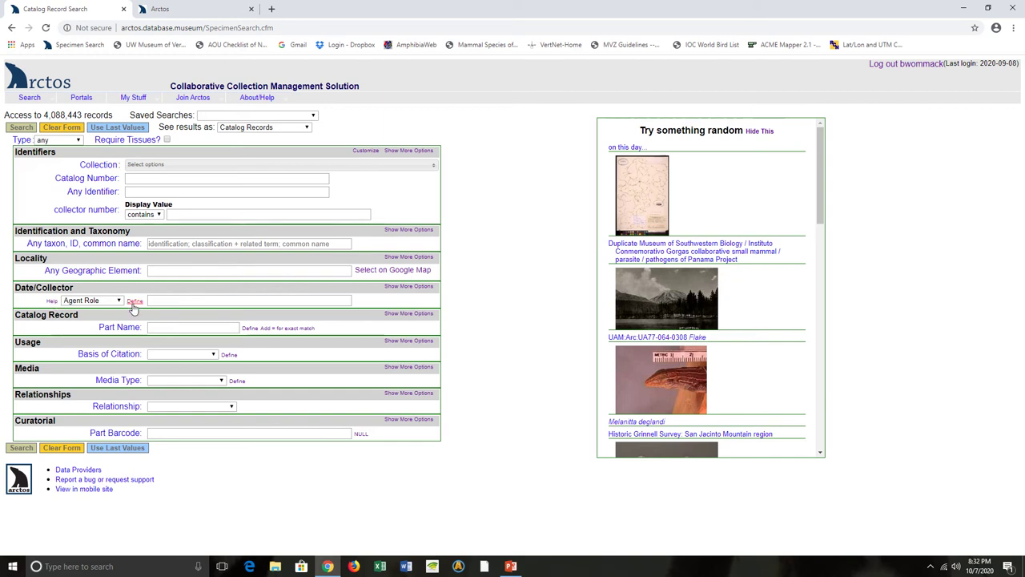
pyautogui.click(429, 287)
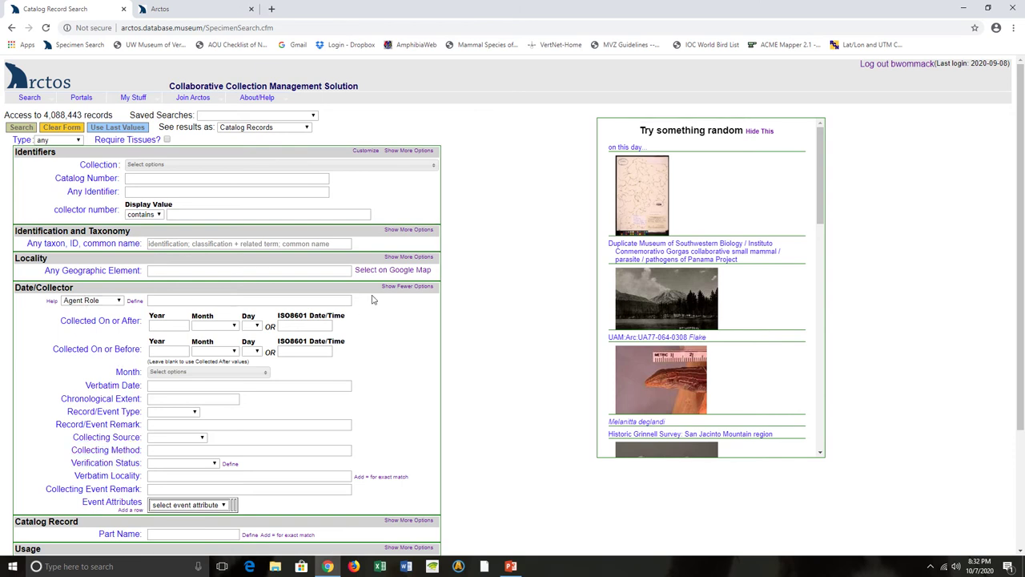
pyautogui.click(426, 286)
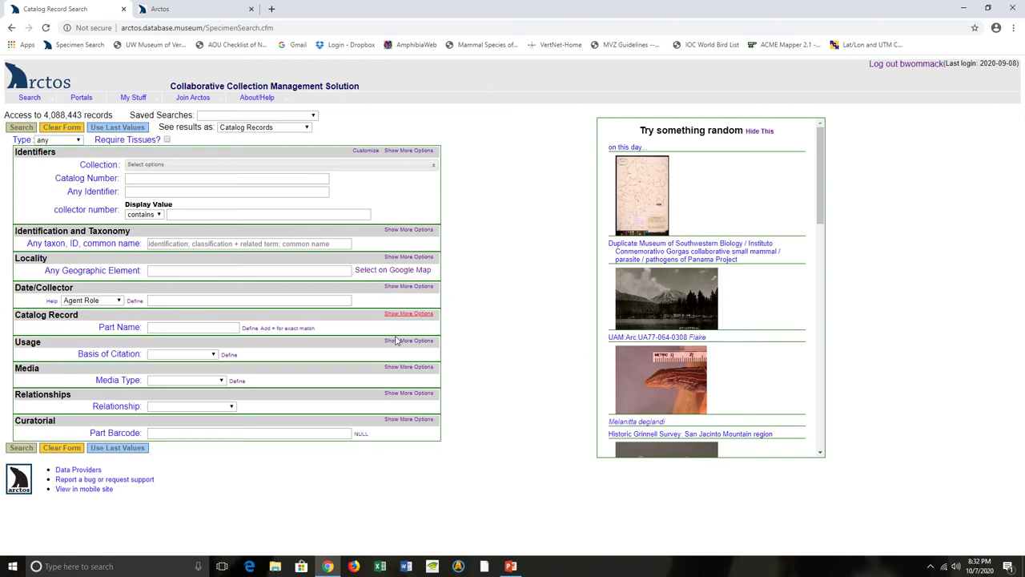
pyautogui.click(94, 301)
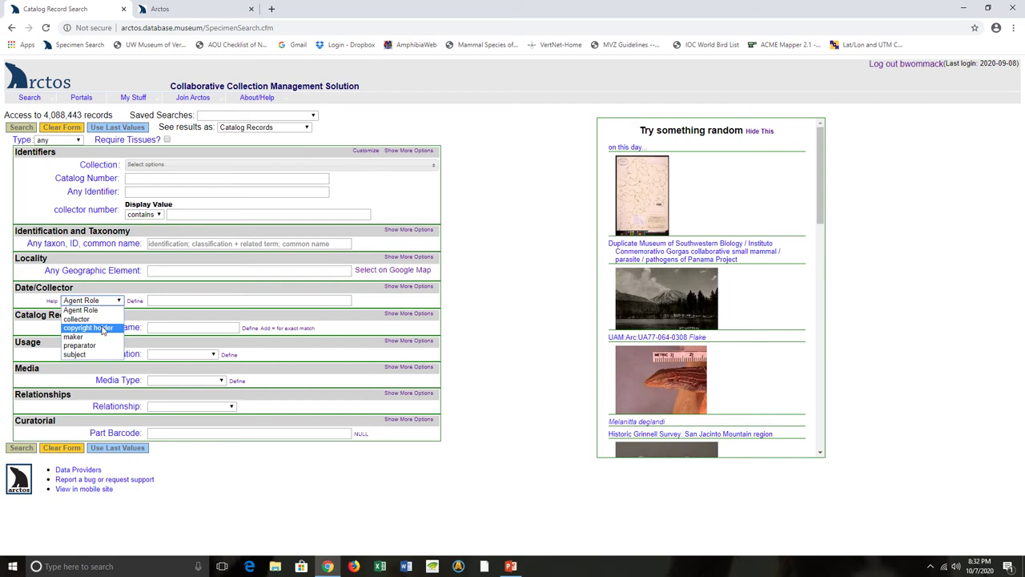
pyautogui.click(102, 307)
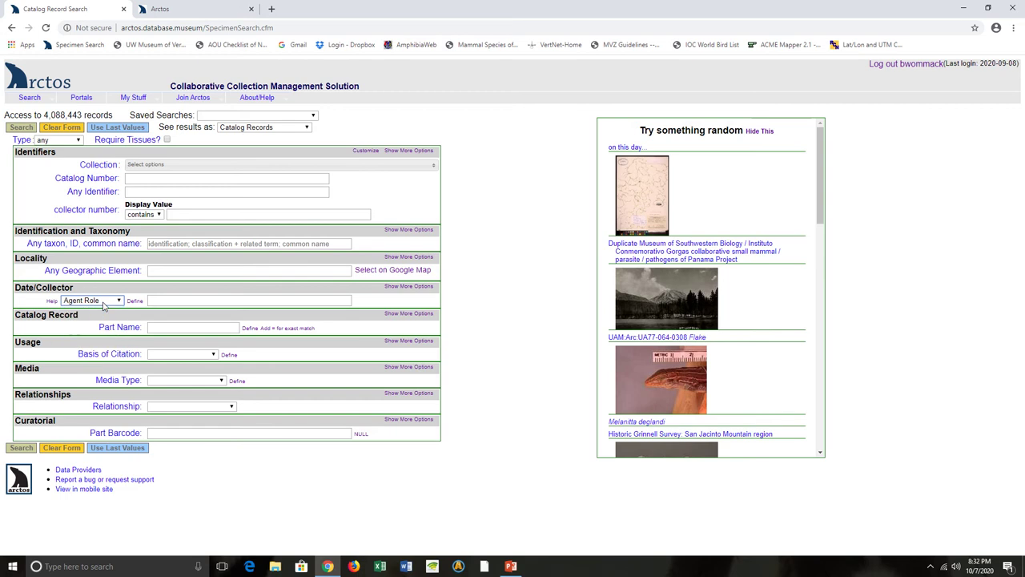
# - Search catalog records by the agent's surname without restricting the agent role, and look through the results
pyautogui.click(192, 301)
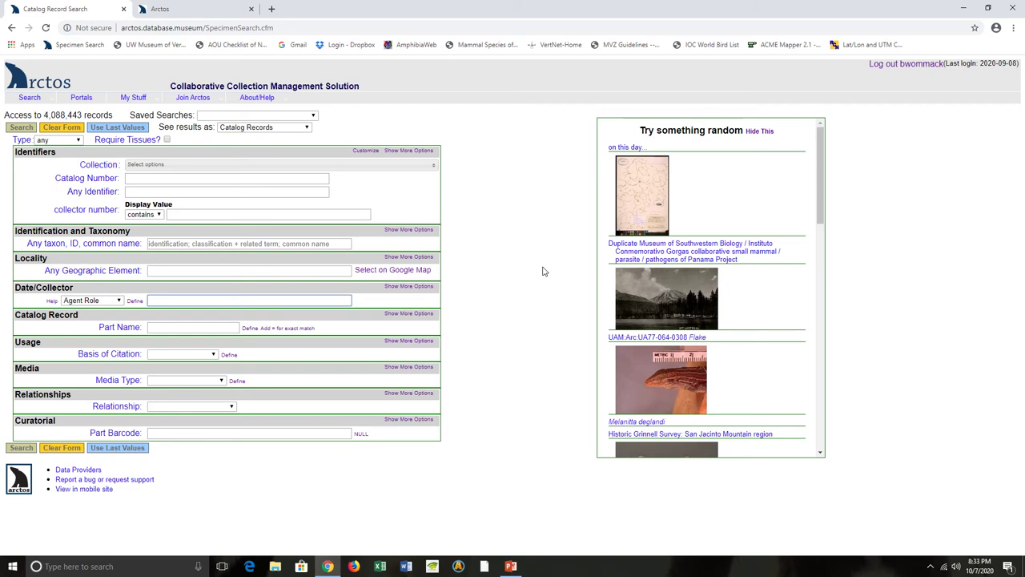
pyautogui.write('Baxter')
pyautogui.click(13, 130)
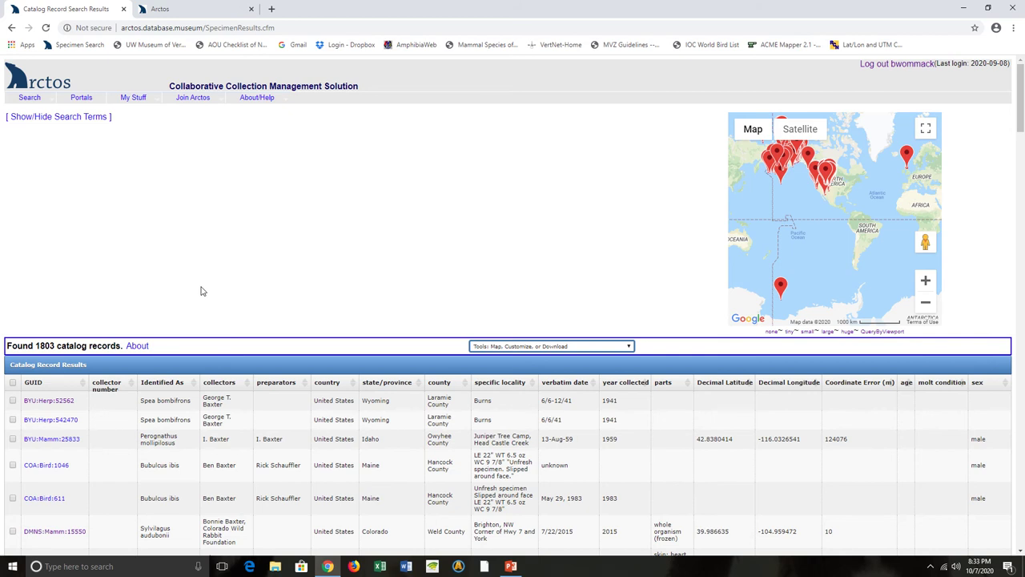
pyautogui.scroll(-1, 202, 290)
pyautogui.scroll(-2, 202, 289)
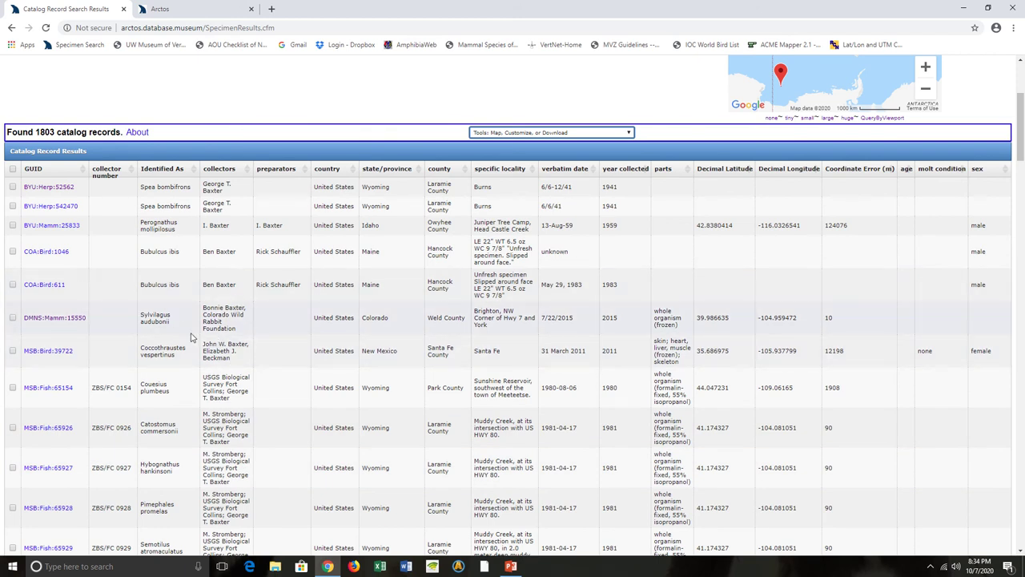
# - View record DMNS:Mamm:15550 and its collector's agent page, and return to the catalog search results
pyautogui.click(38, 319)
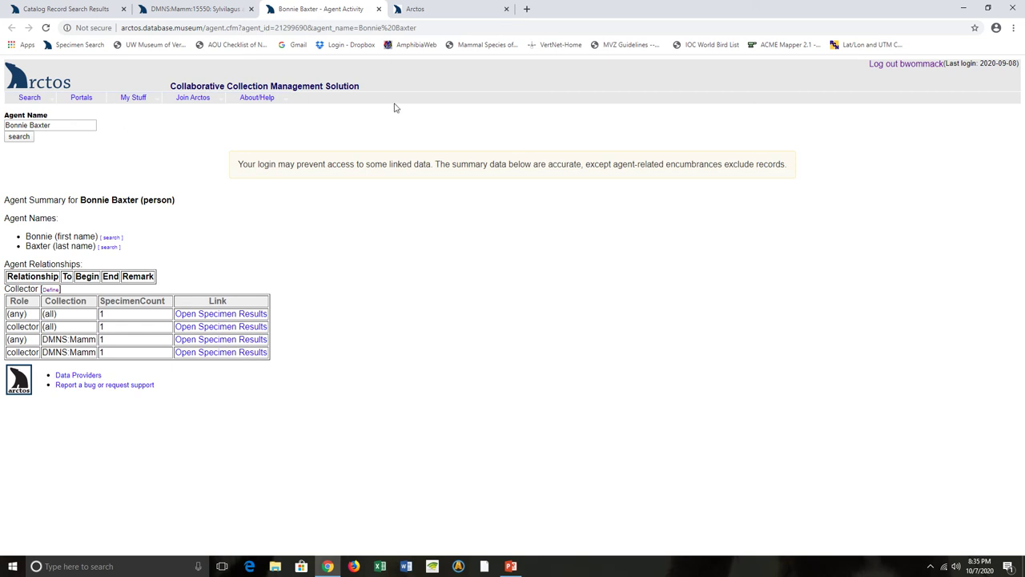
pyautogui.click(379, 9)
pyautogui.click(251, 9)
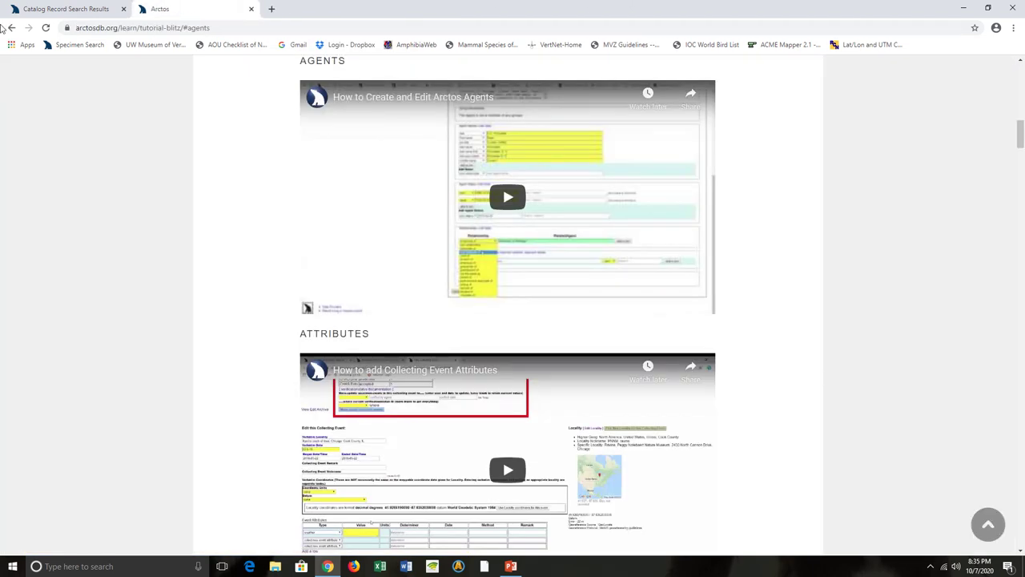
pyautogui.click(45, 14)
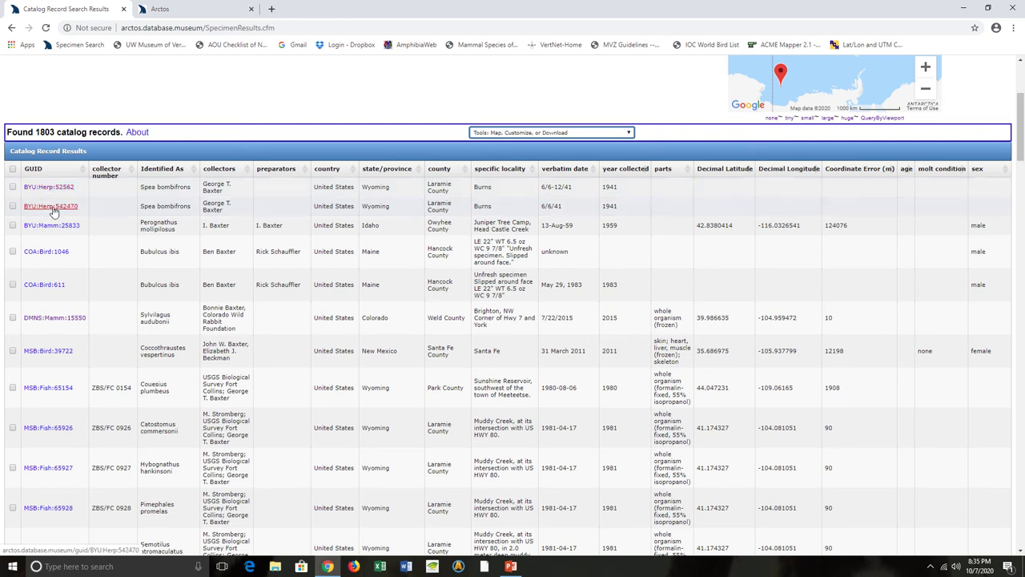
# - Open the Agents search and search for agents by the same surname
pyautogui.scroll(3, 52, 210)
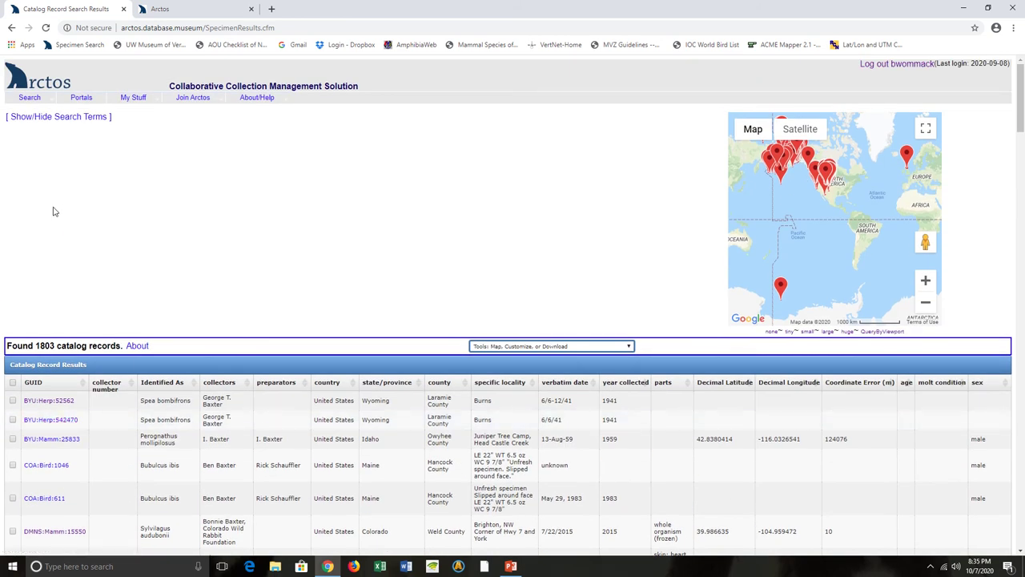
pyautogui.click(11, 27)
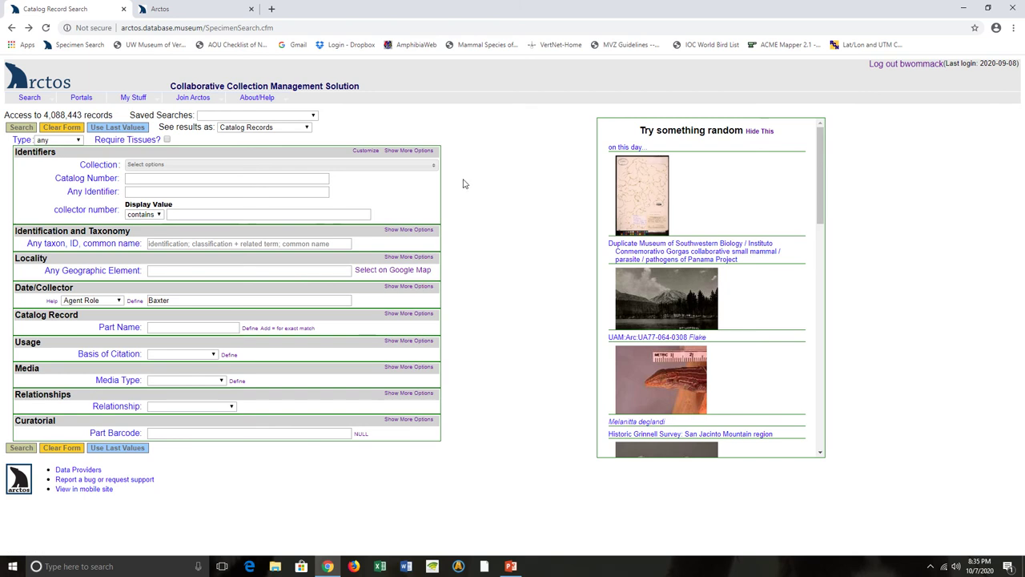
pyautogui.moveTo(22, 102)
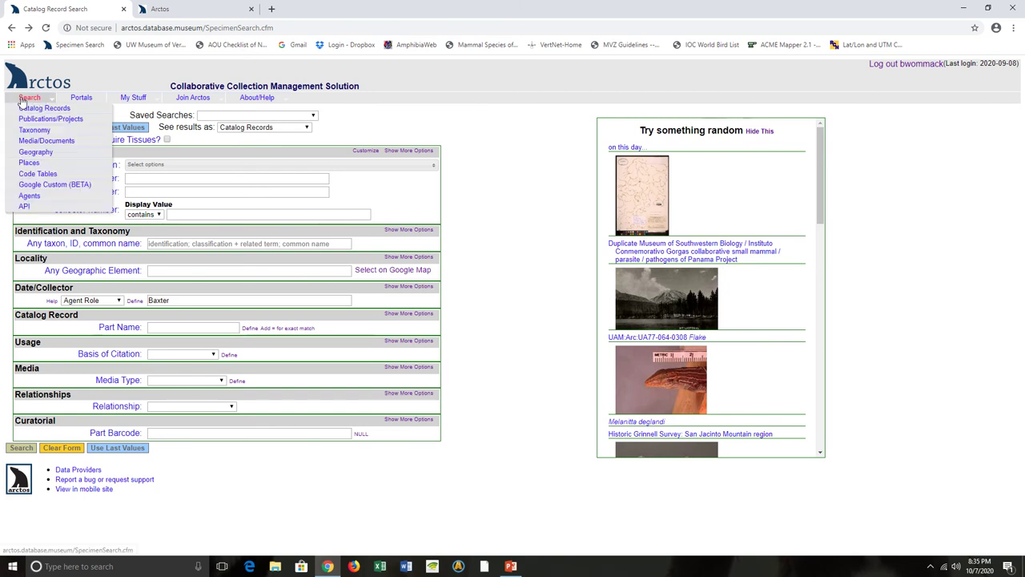
pyautogui.click(20, 198)
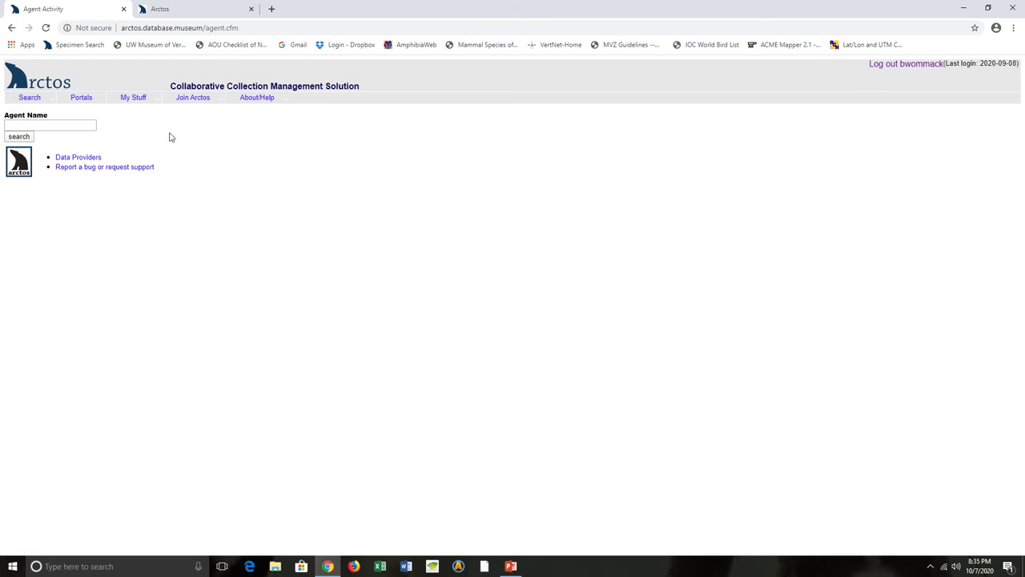
pyautogui.click(74, 125)
pyautogui.press('Return')
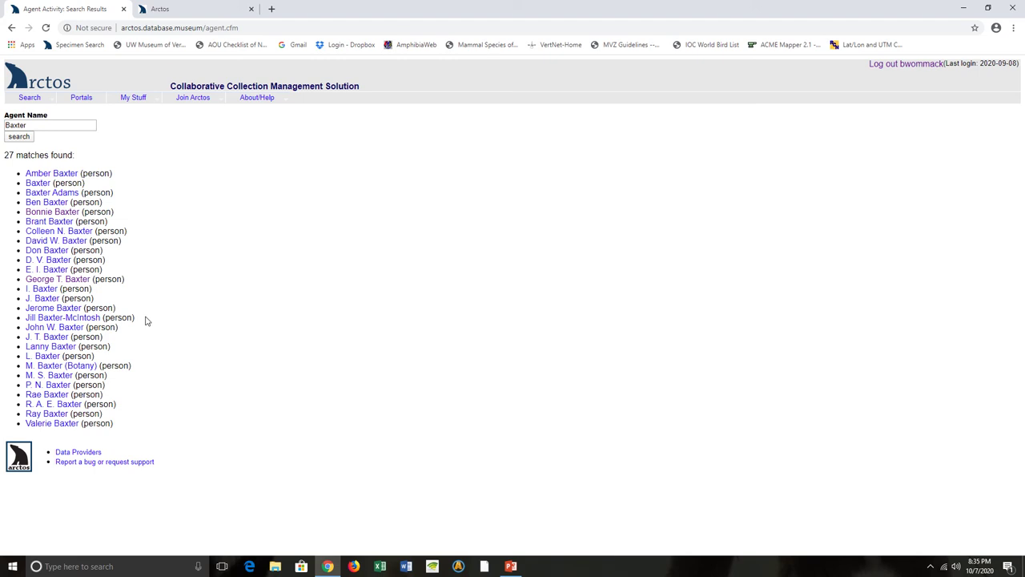
# - Examine the University of Wyoming zoology professor's agent profile, including the related associate and the linked Outdoor Hall of Fame page
pyautogui.click(71, 281)
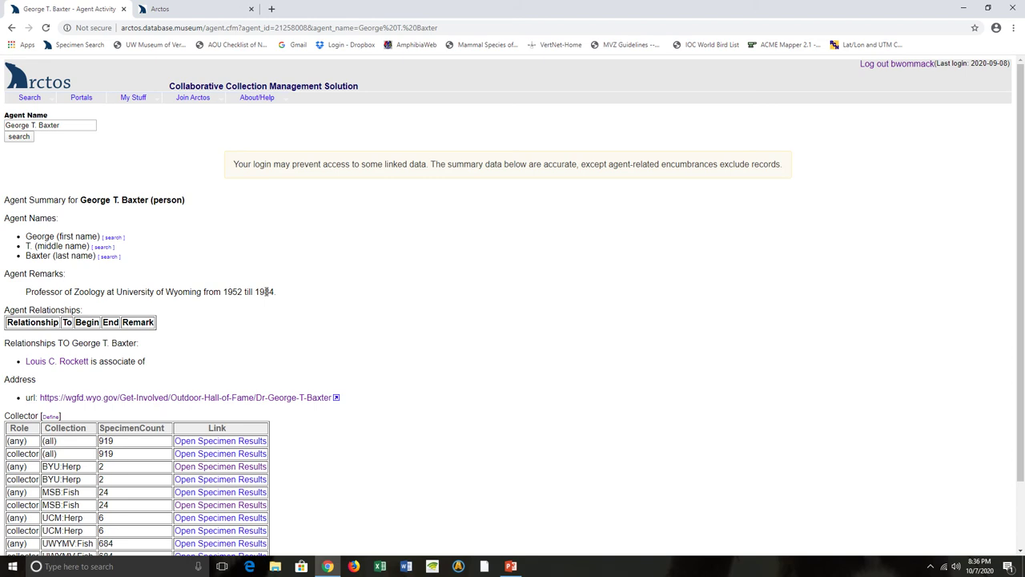
pyautogui.click(45, 365)
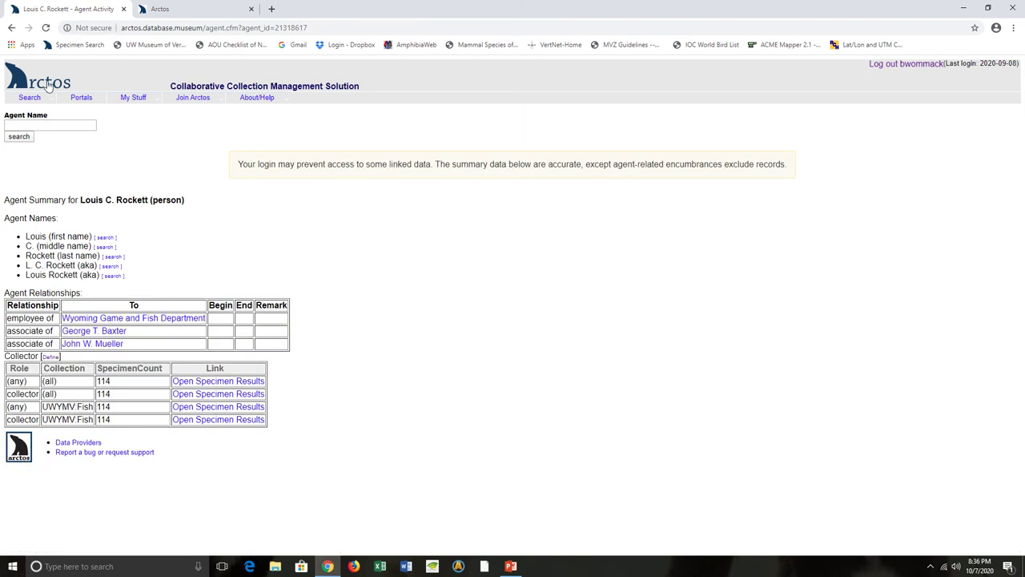
pyautogui.click(11, 27)
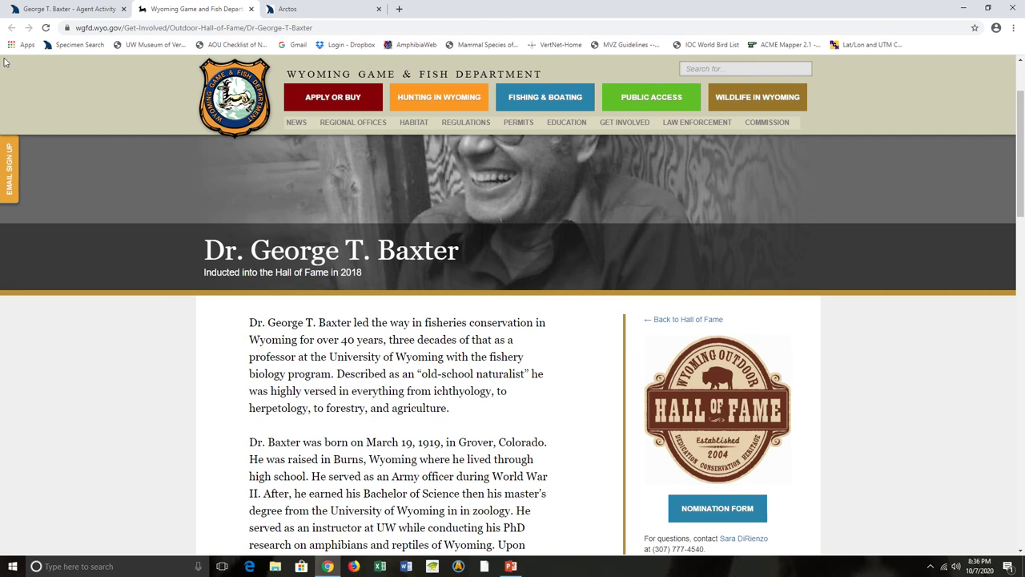
pyautogui.click(251, 9)
# - Open the agent's UWYMV:Herp specimen results for any role and review the available mapping, customizing and data tools
pyautogui.scroll(-2, 311, 352)
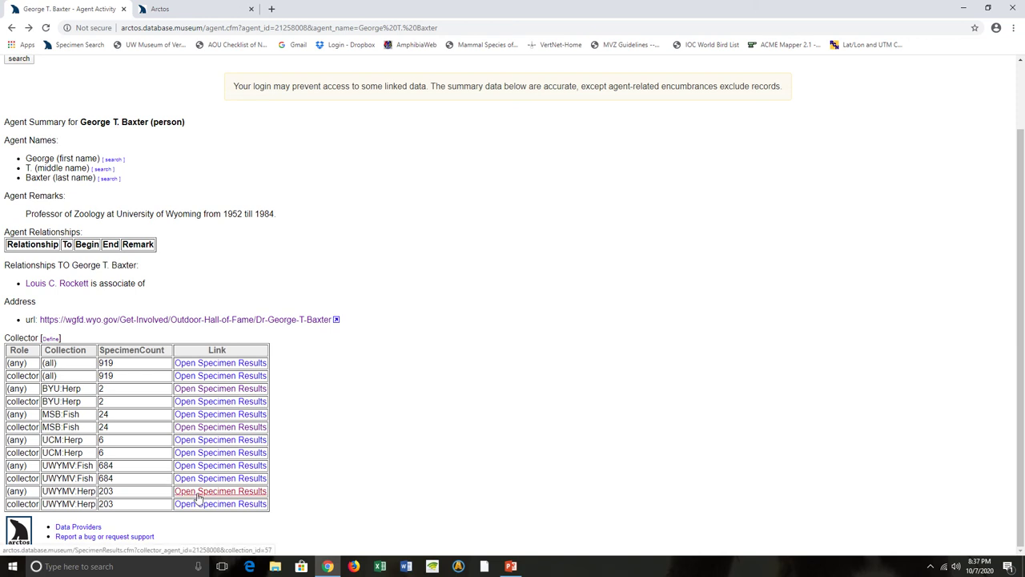
pyautogui.click(199, 495)
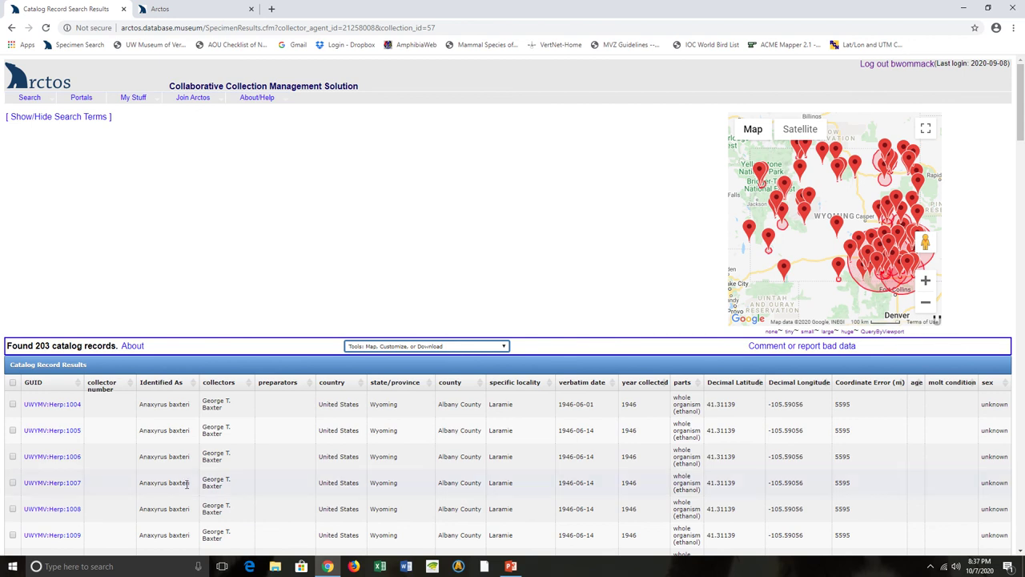
pyautogui.scroll(-3, 148, 441)
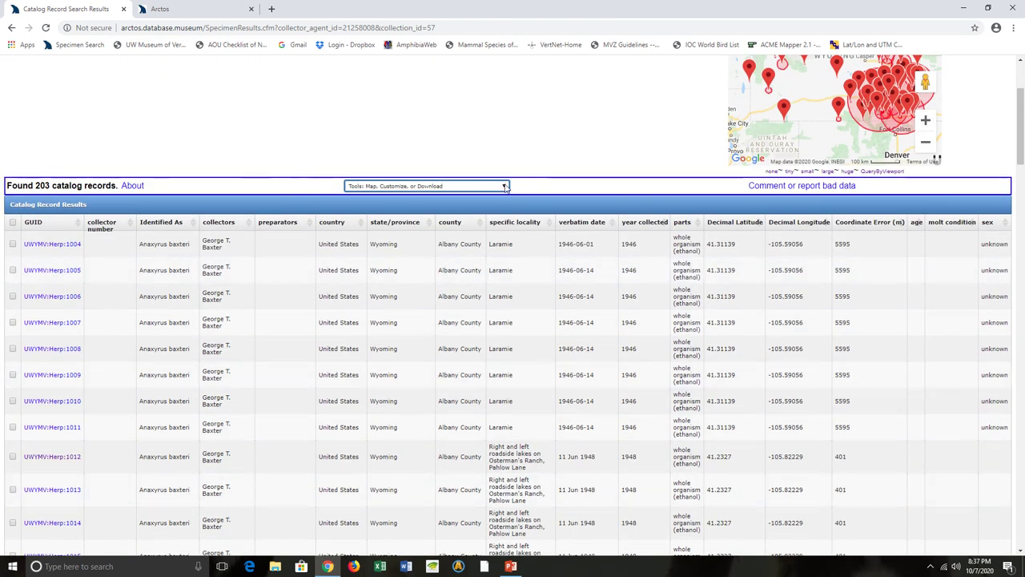
pyautogui.click(458, 186)
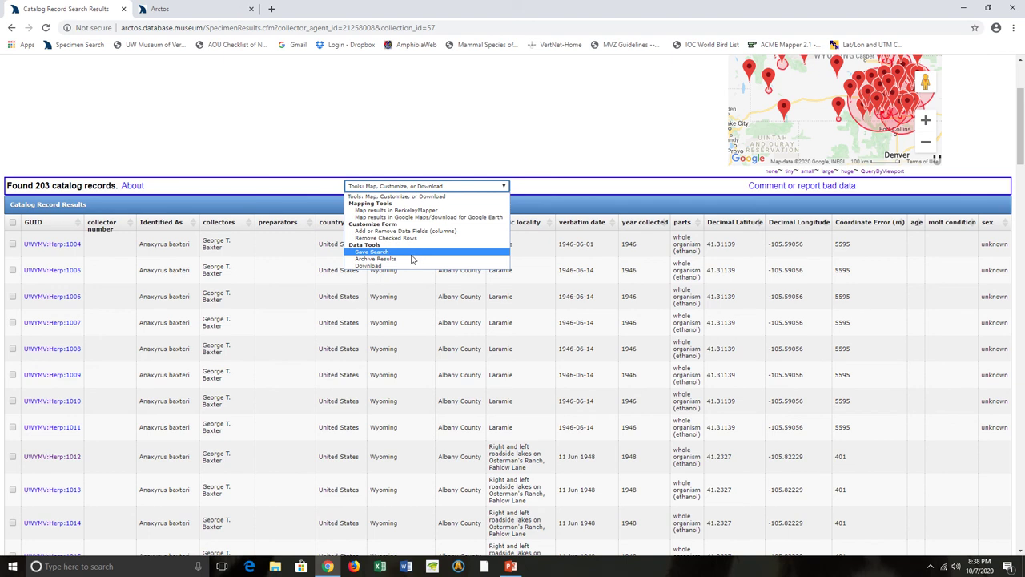
pyautogui.click(258, 132)
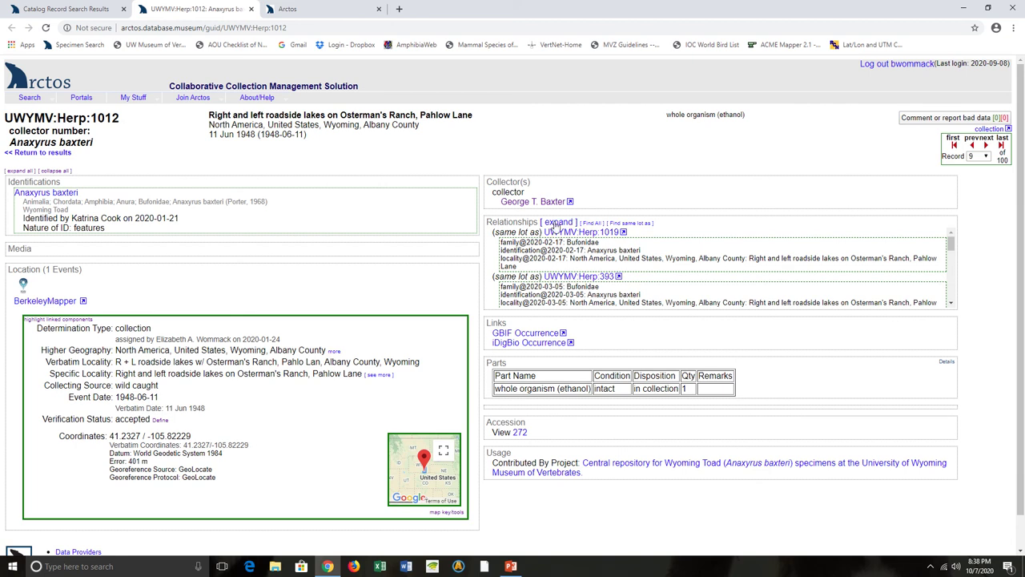
# - Examine the relationships of record UWYMV:Herp:1012 and open its collector's agent page to review the specimen collections
pyautogui.scroll(-1, 575, 260)
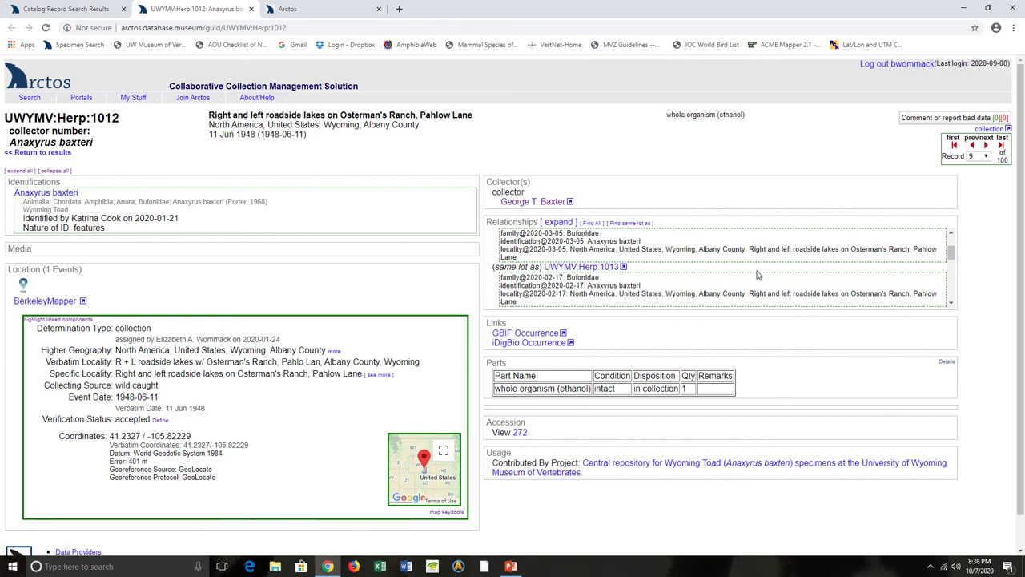
pyautogui.scroll(-3, 646, 267)
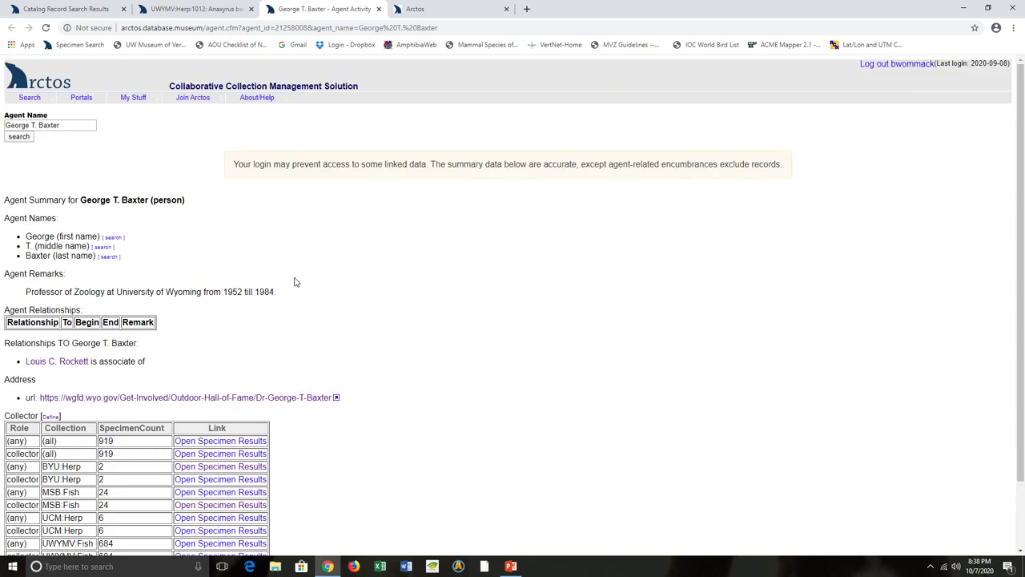
pyautogui.scroll(-1, 293, 282)
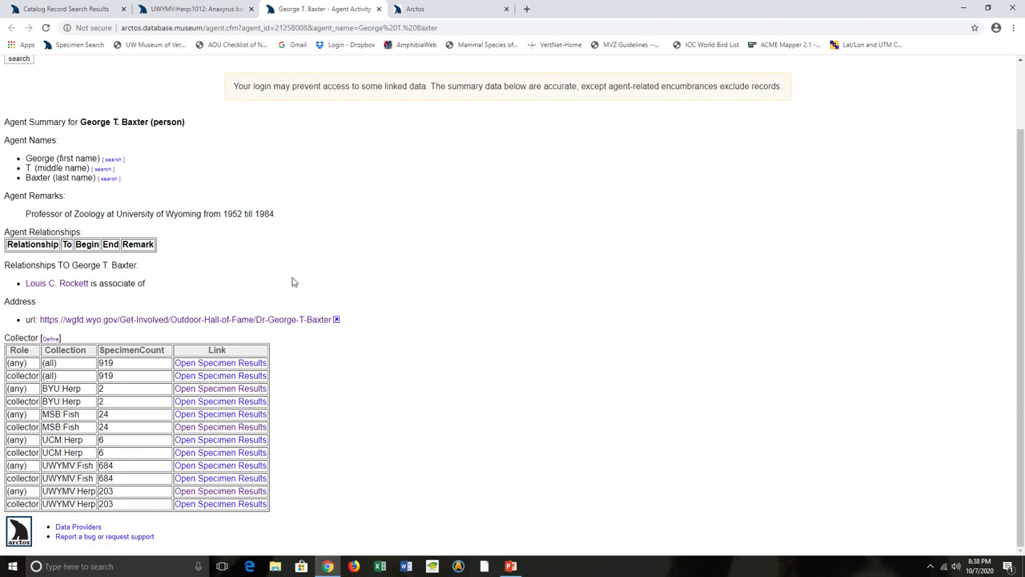
pyautogui.scroll(1, 292, 282)
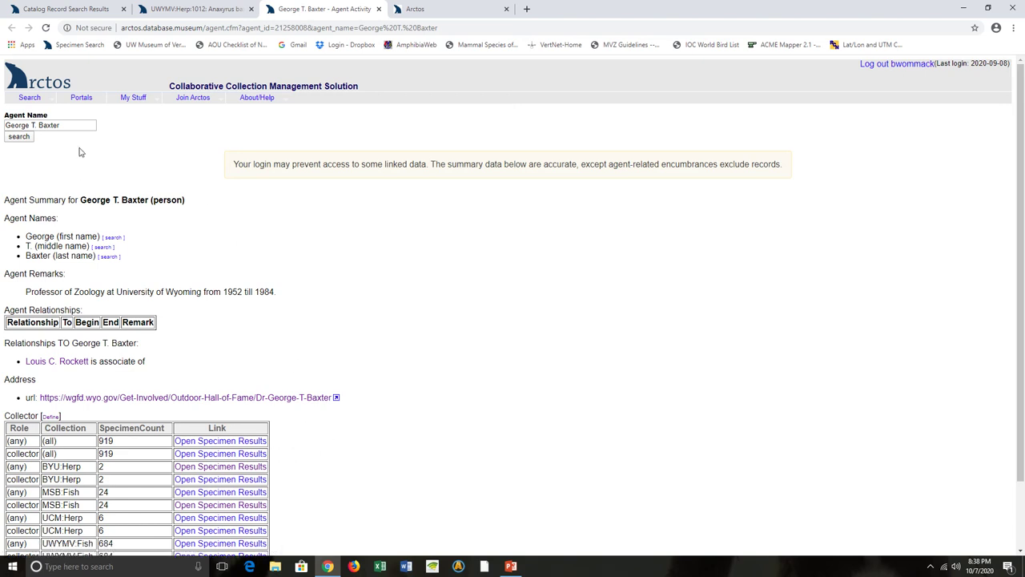
# - Search for agents matching "Wyoming" and open the Wyoming Game and Fish Department agent profile
pyautogui.tripleClick(68, 127)
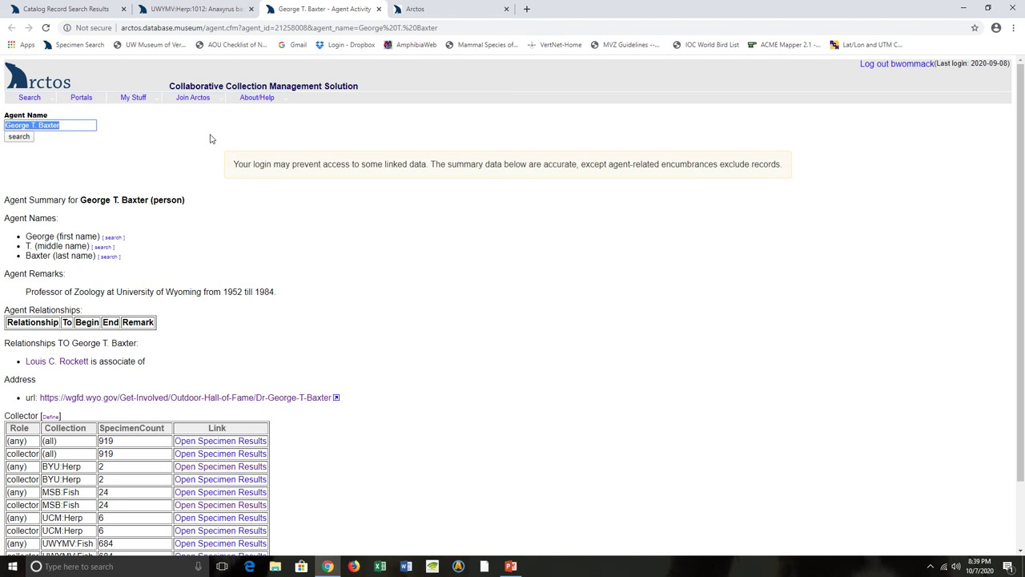
pyautogui.write('Wyoming')
pyautogui.press('Return')
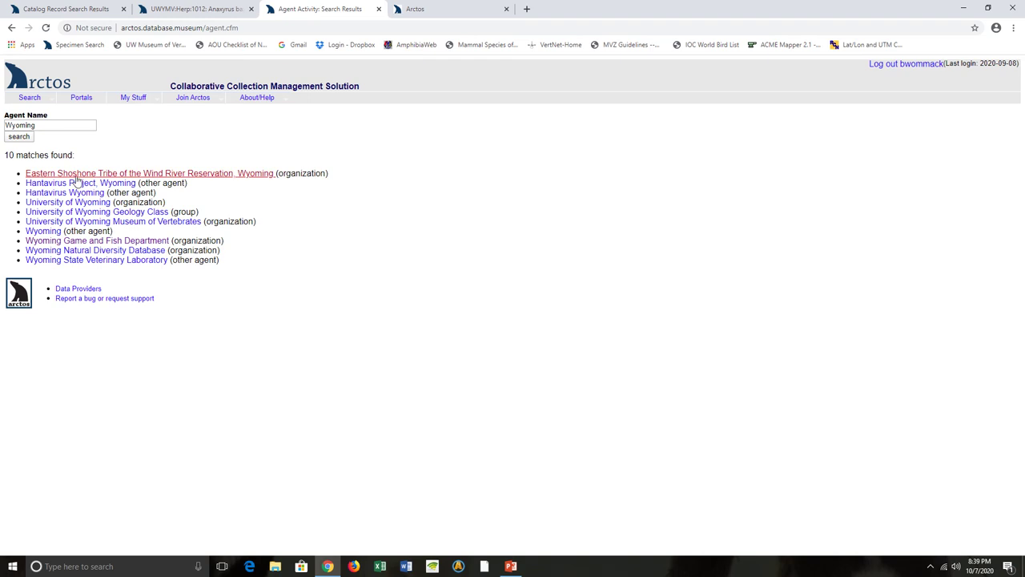
pyautogui.click(64, 244)
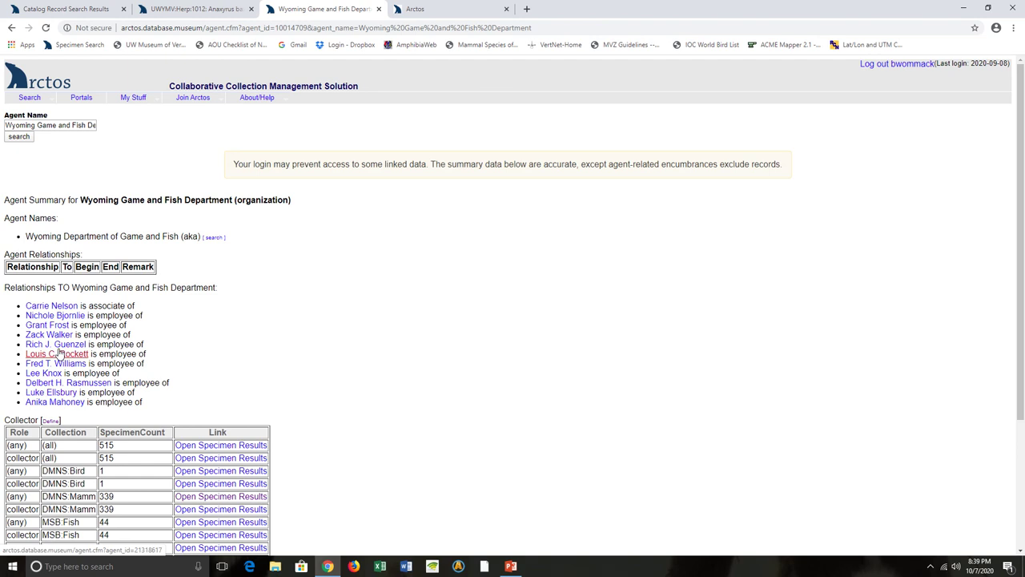
# - Open the department's DMNS:Mamm specimen results for any role and examine the details of record DMNS:Mamm:10274
pyautogui.scroll(-2, 320, 309)
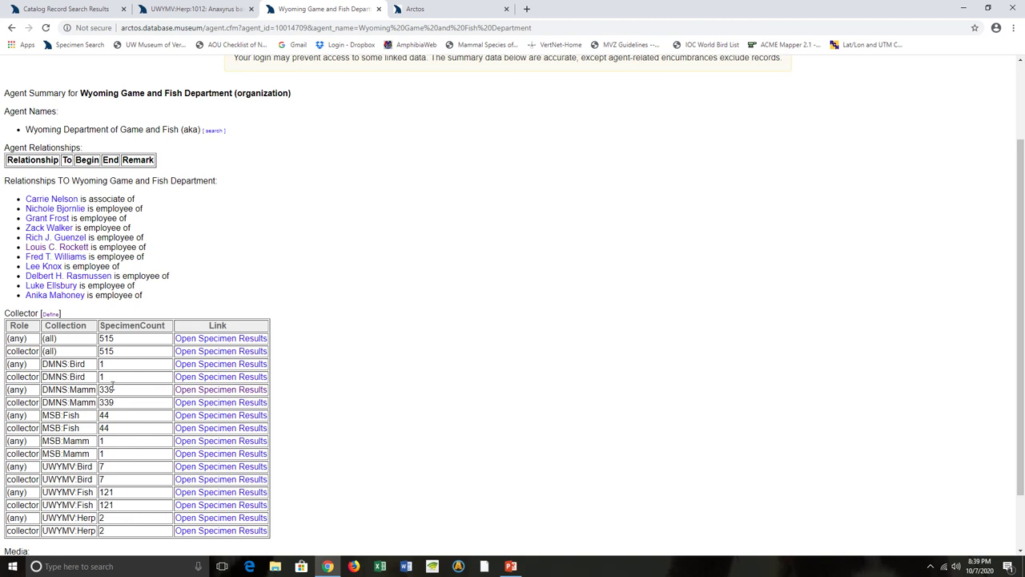
pyautogui.click(237, 391)
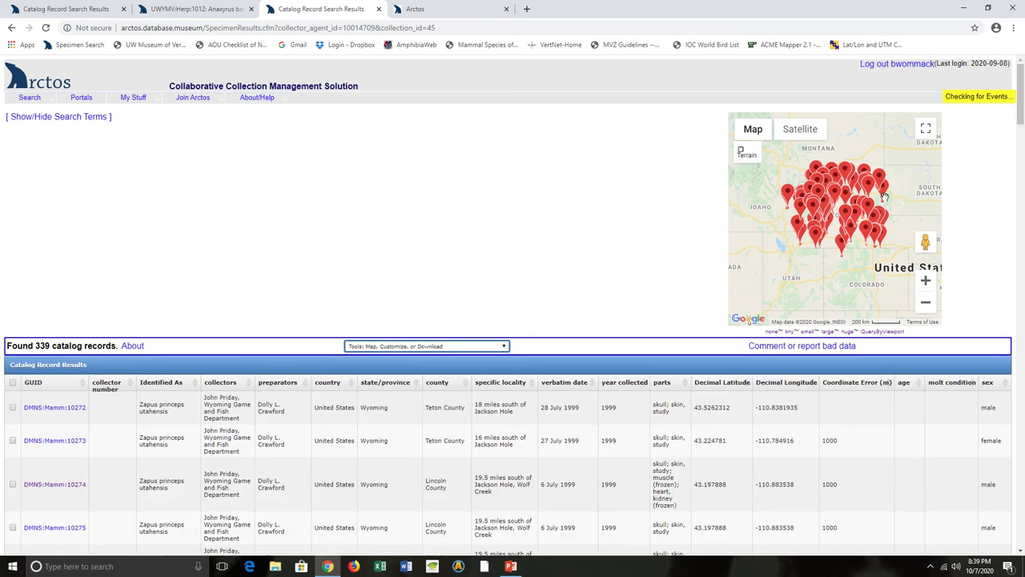
pyautogui.scroll(-4, 157, 298)
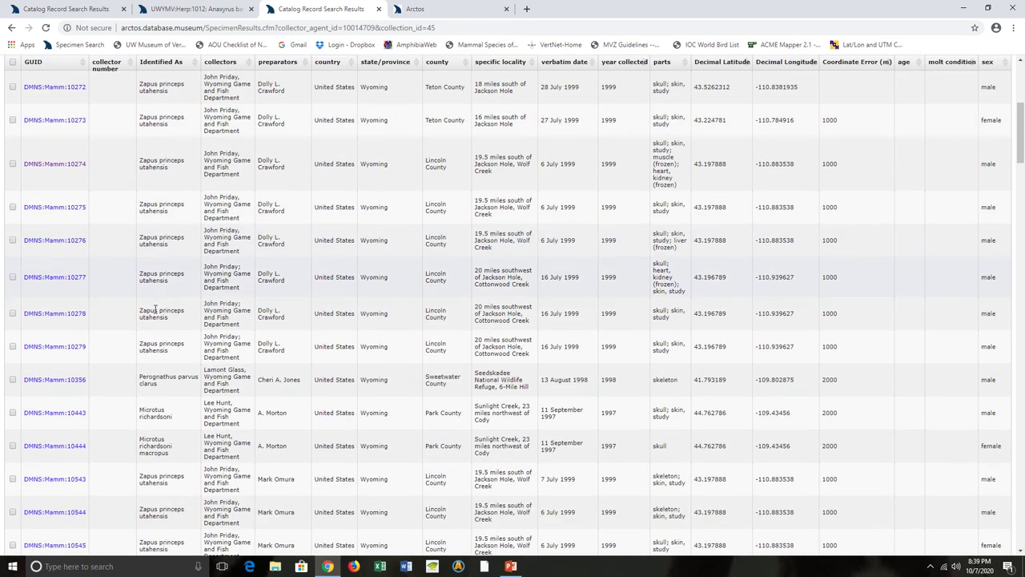
pyautogui.scroll(1, 148, 392)
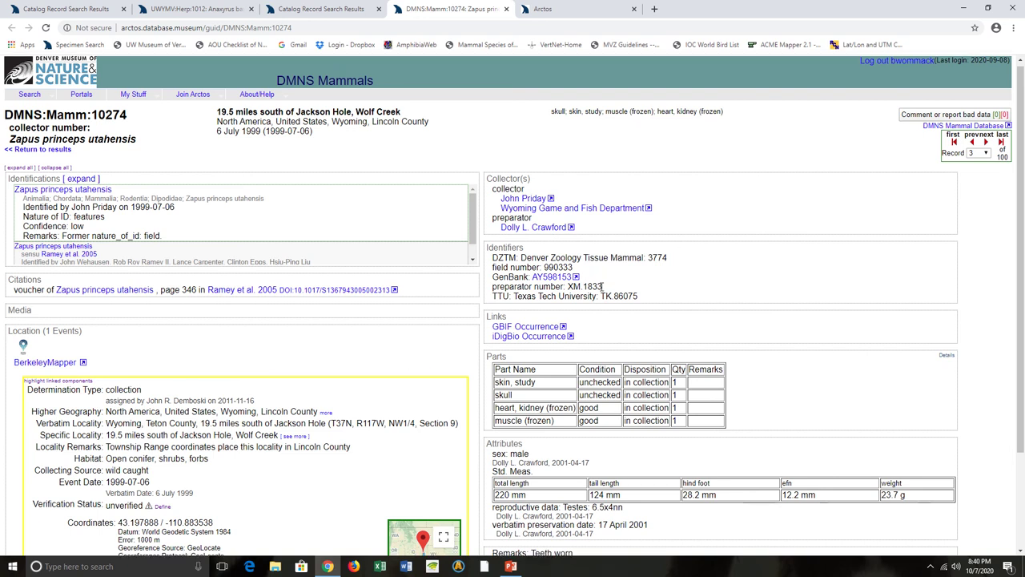
pyautogui.scroll(-2, 601, 286)
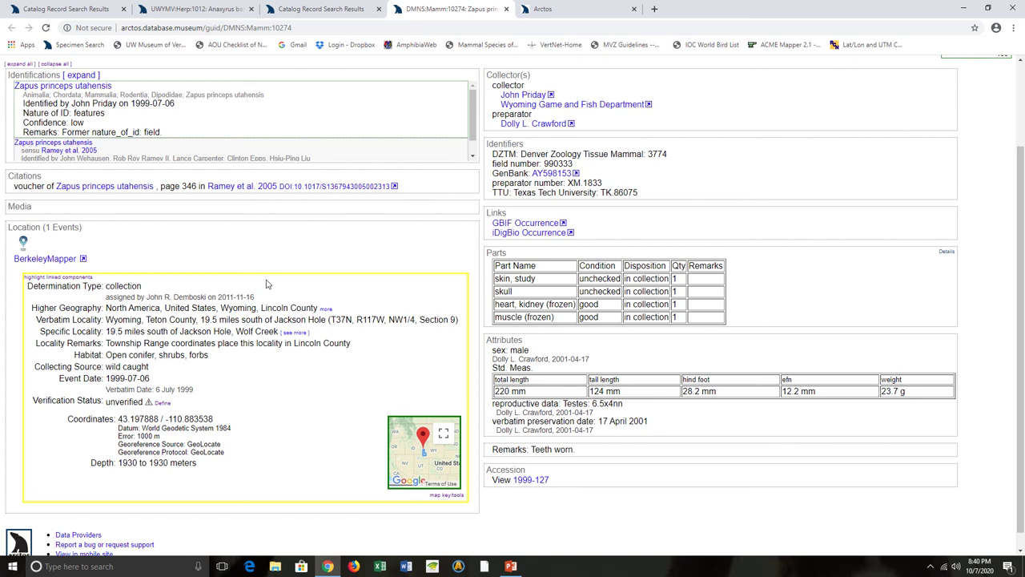
pyautogui.scroll(2, 165, 410)
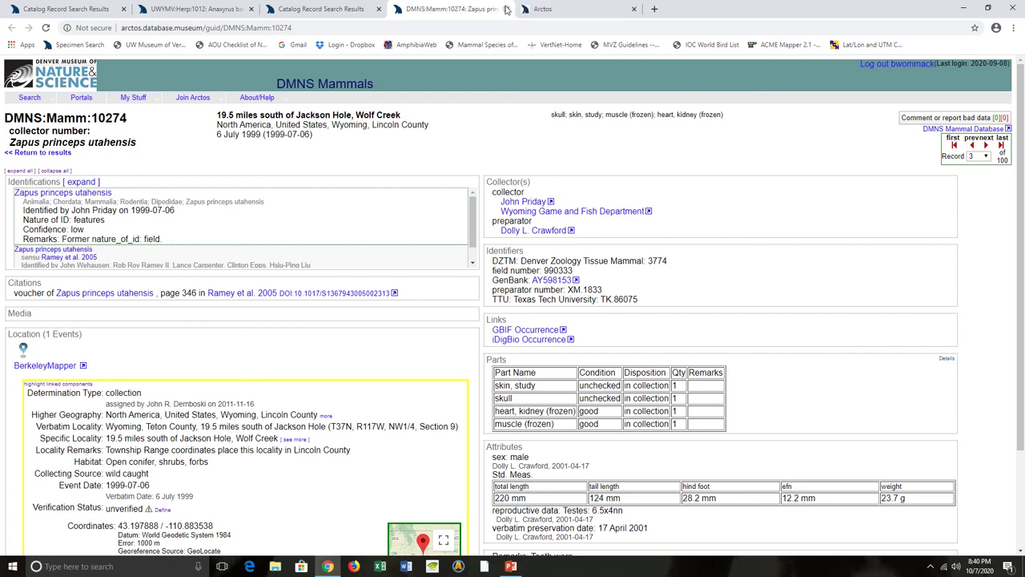
# - Close the DMNS:Mamm:10274, department results and UWYMV:Herp:1012 pages and return to the zoology professor's agent profile
pyautogui.click(506, 9)
pyautogui.click(379, 9)
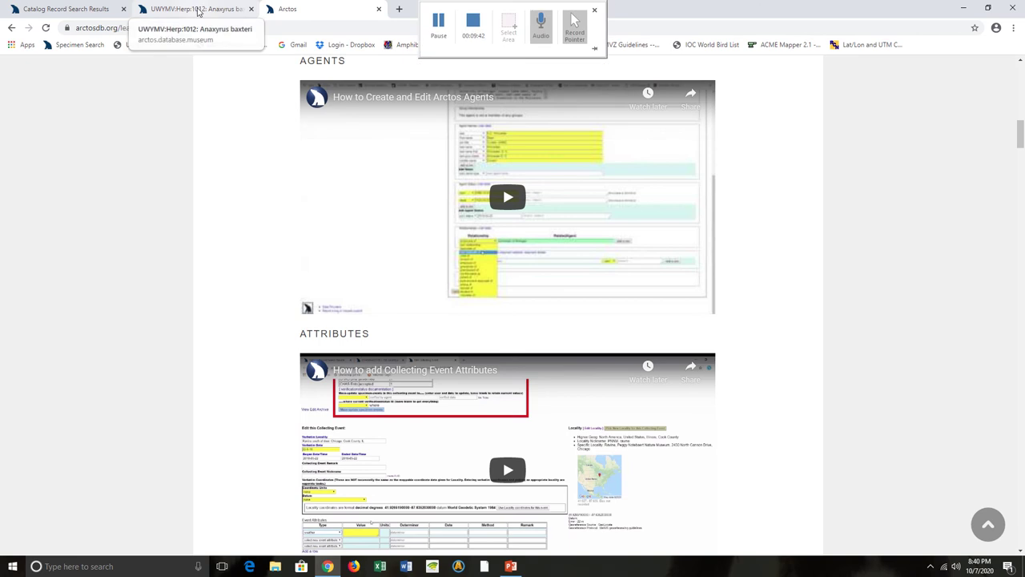
pyautogui.click(197, 9)
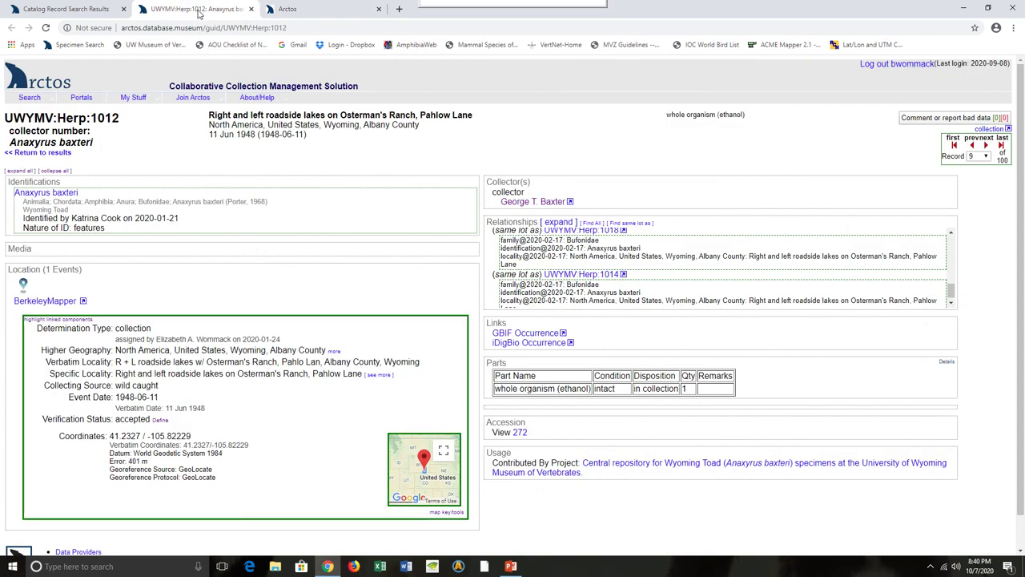
pyautogui.click(252, 9)
pyautogui.click(86, 11)
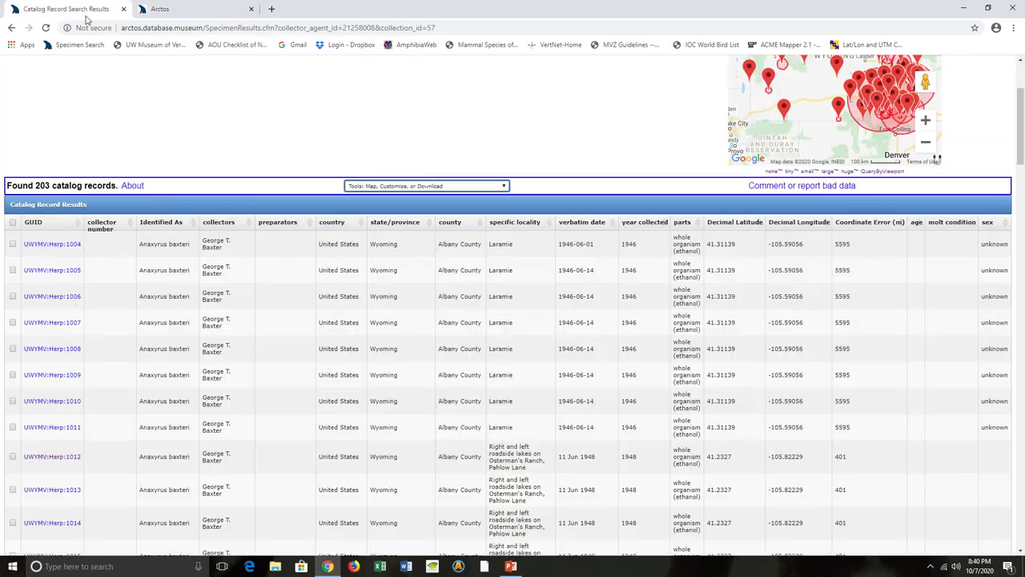
pyautogui.click(11, 28)
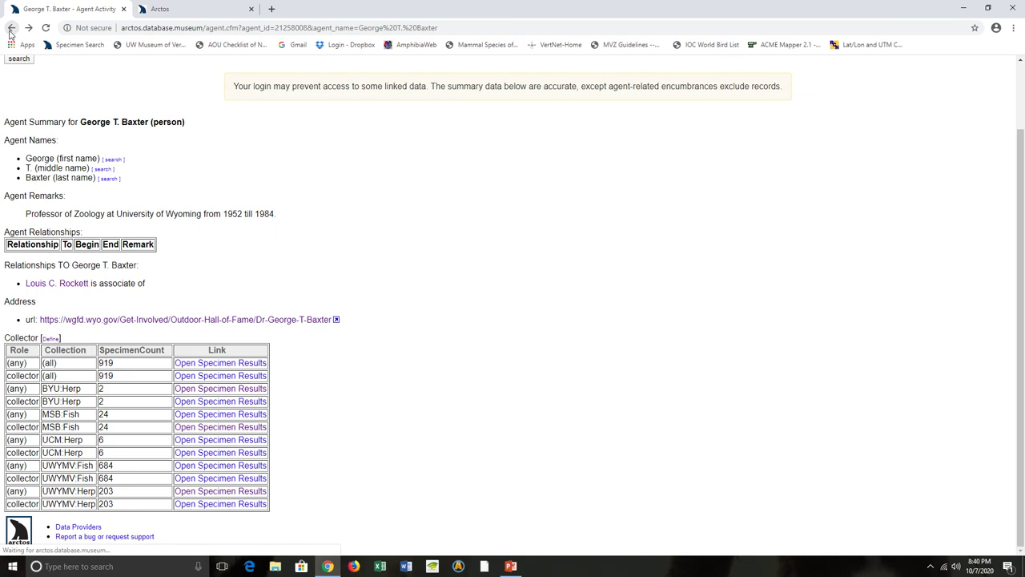
pyautogui.scroll(1, 171, 185)
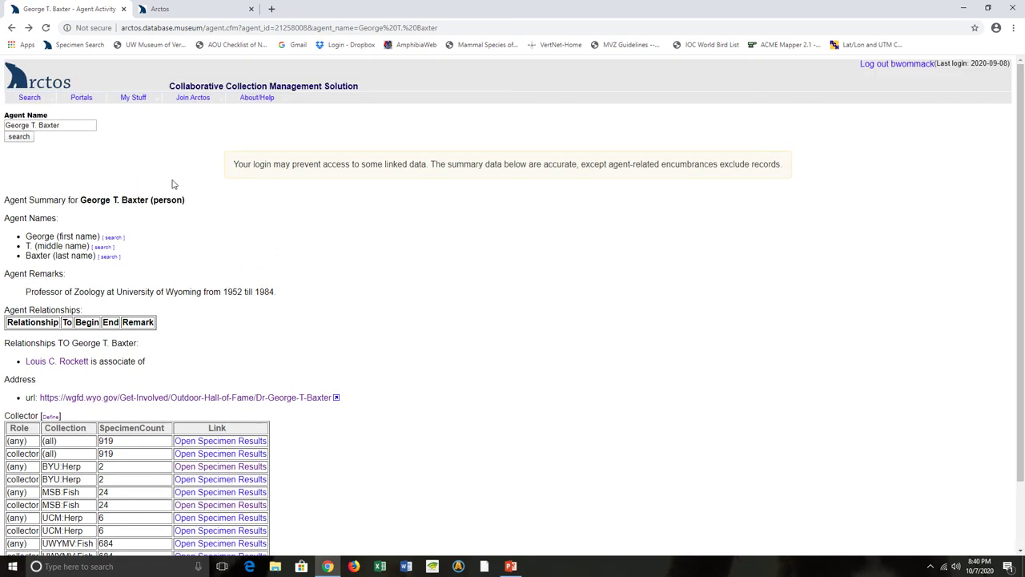